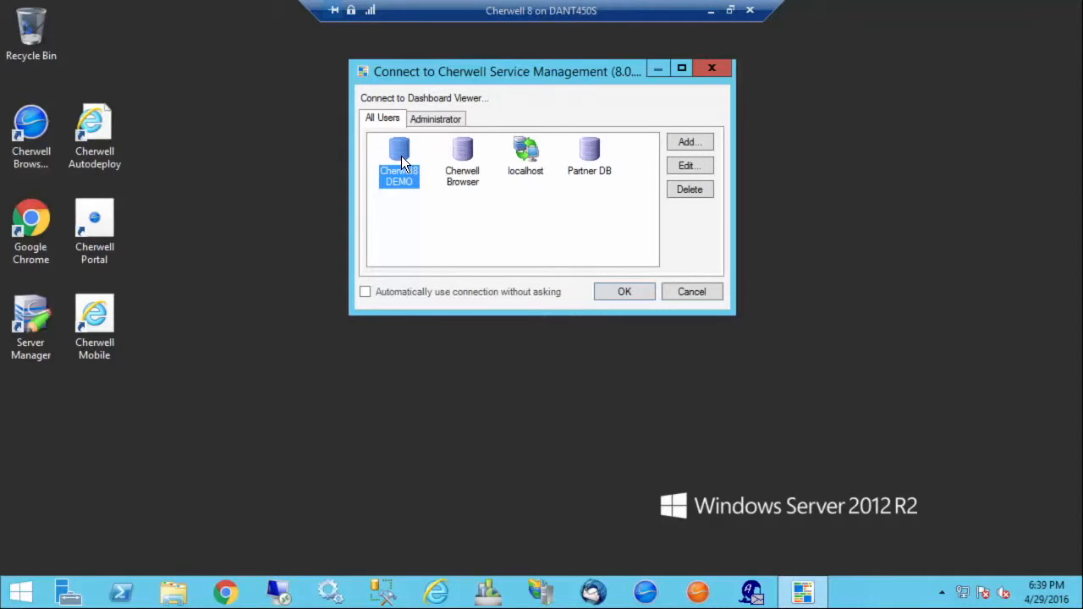
# - Log in through the Cherwell8 DEMO connection with the account password, using the IT Service Desk Manager role
pyautogui.click(624, 292)
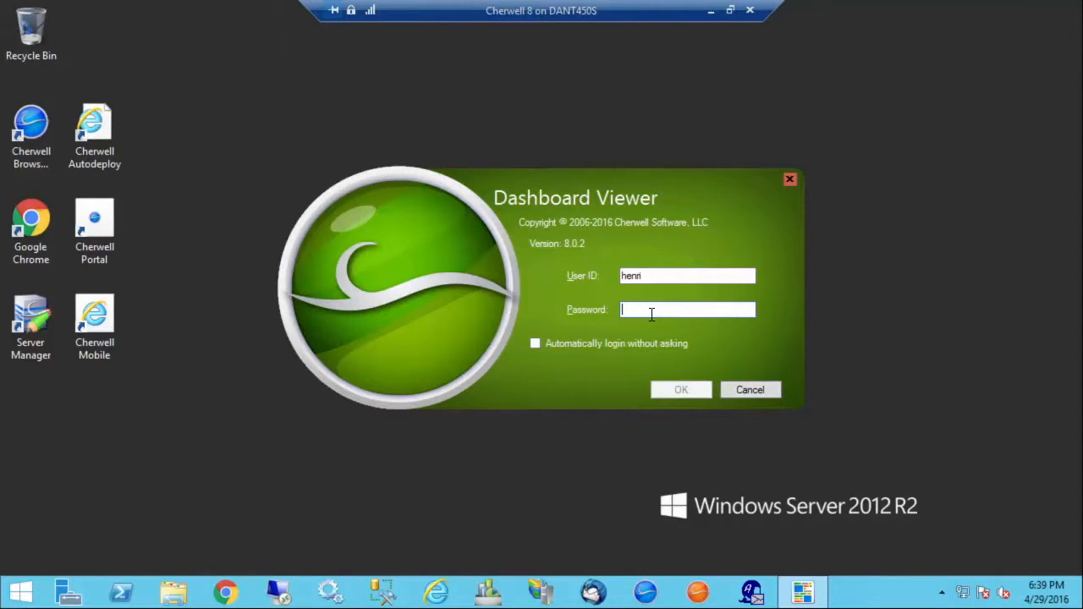
pyautogui.write('••••••••')
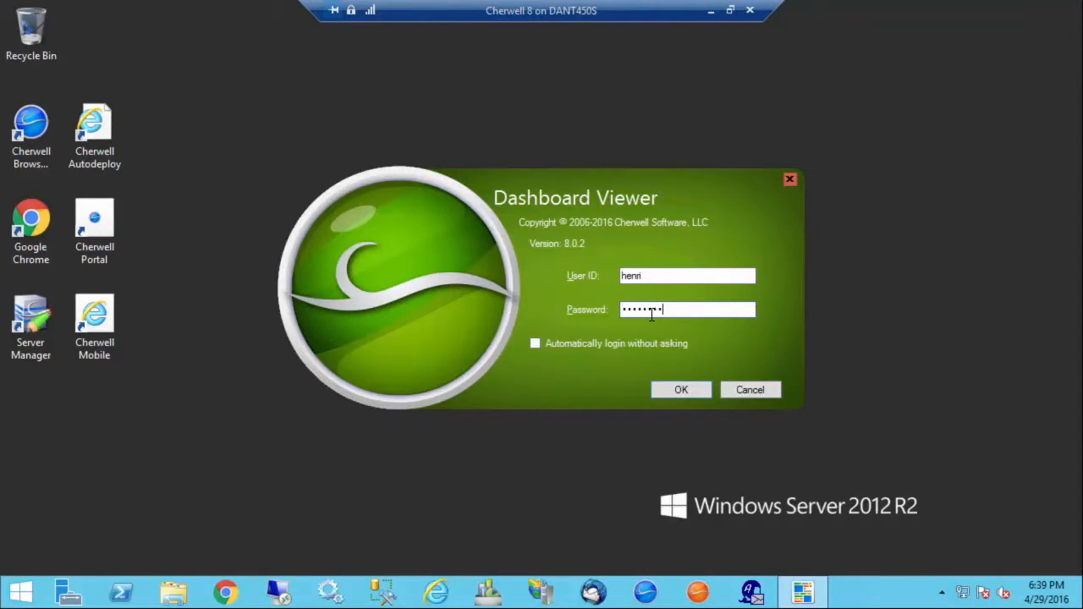
pyautogui.press('Return')
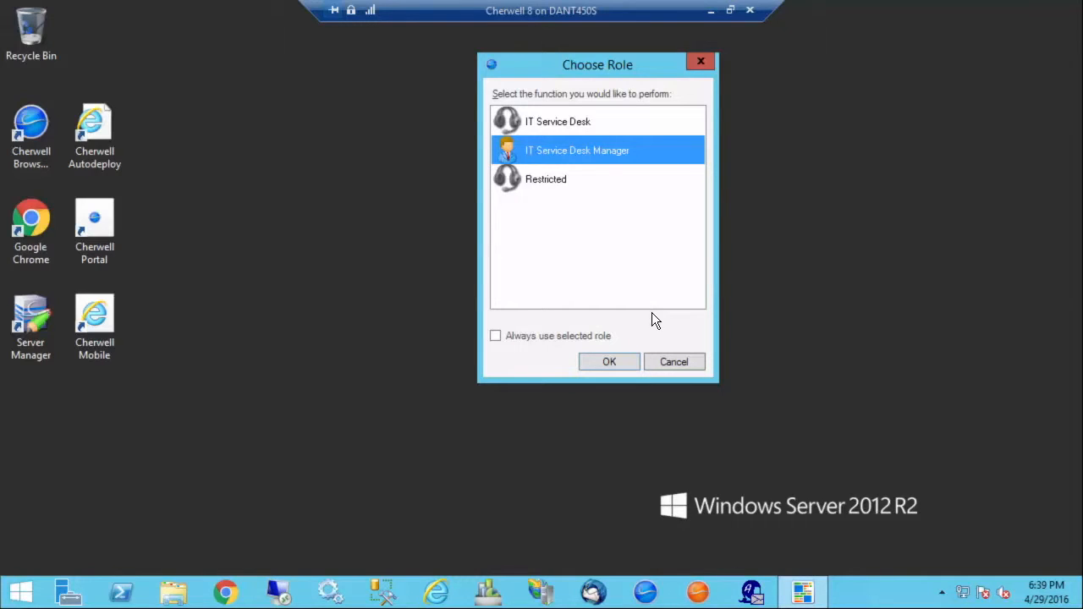
pyautogui.click(601, 359)
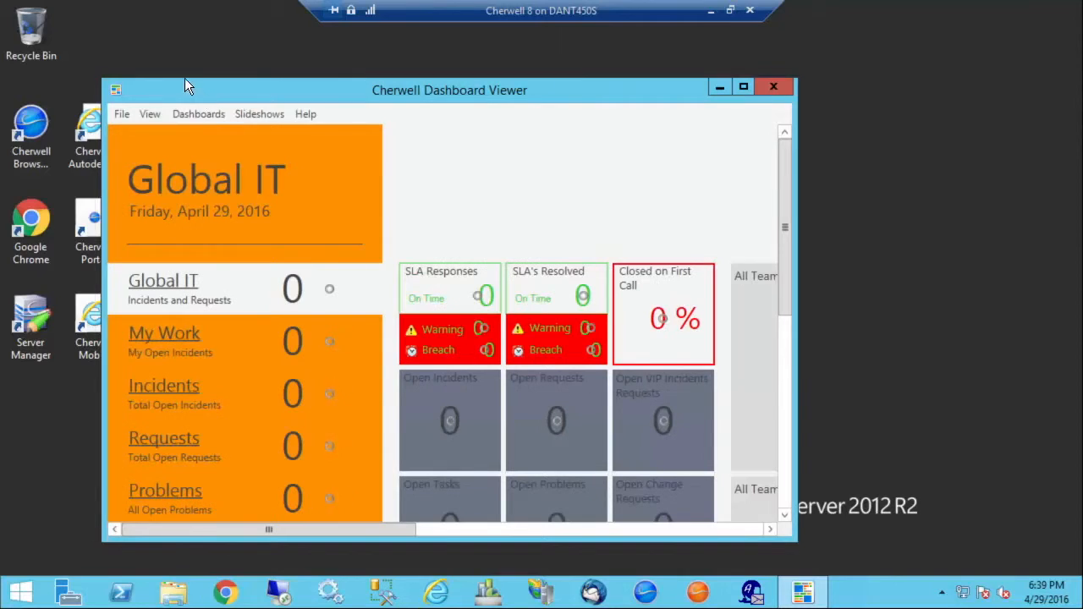
# - Move the Dashboard Viewer window toward the desktop's upper-left corner and enlarge it to fill most of the desktop
pyautogui.moveTo(191, 87); pyautogui.dragTo(172, 55)
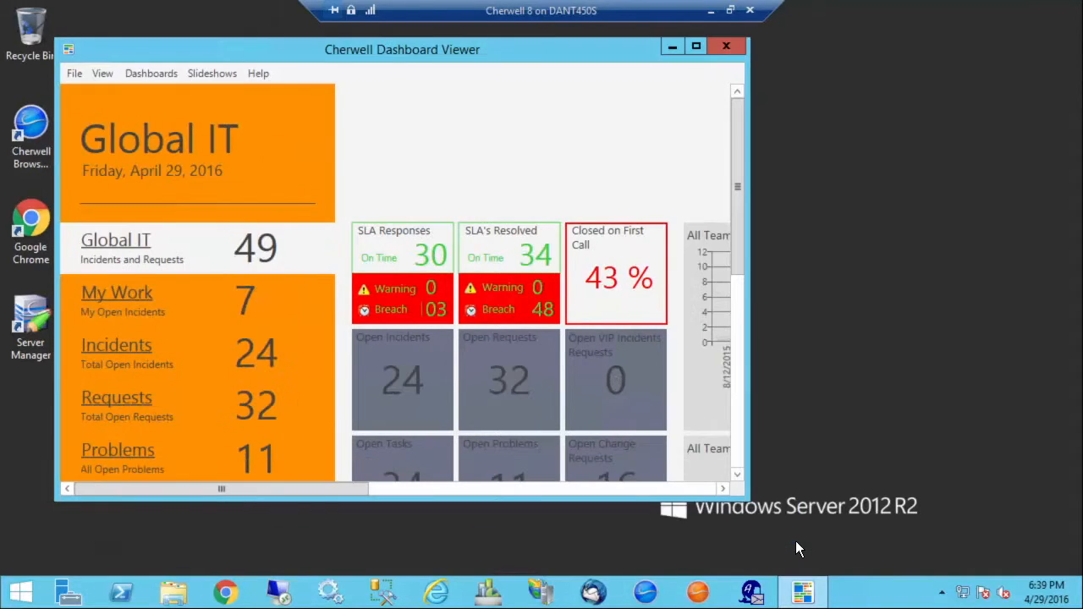
pyautogui.moveTo(749, 502); pyautogui.dragTo(1054, 556)
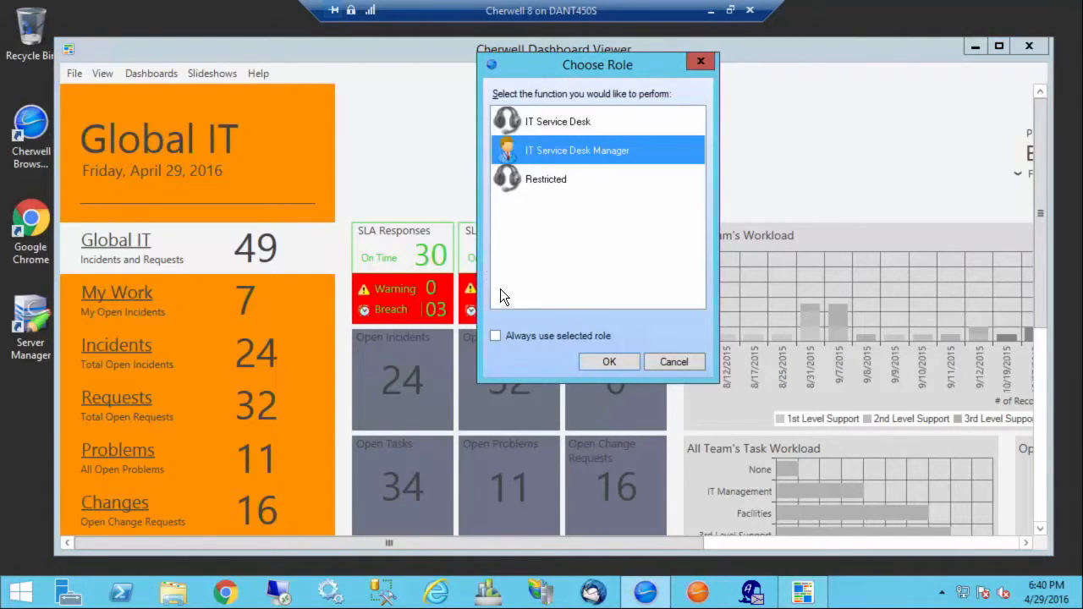
# - View the My Open Incidents drill-down in Cherwell Service Management as IT Service Desk Manager, and close that application
pyautogui.click(609, 363)
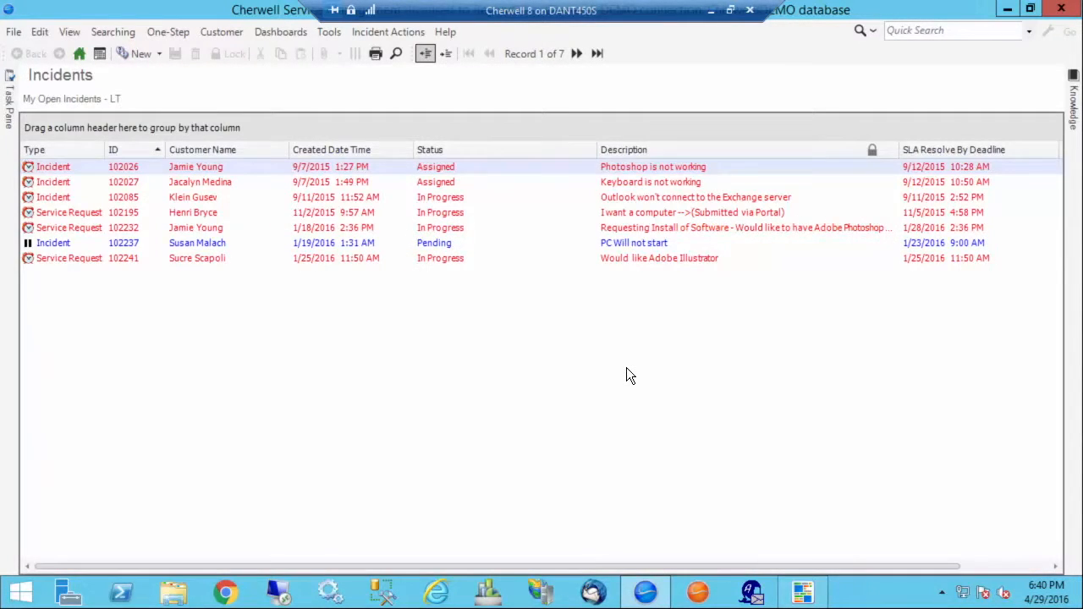
pyautogui.click(13, 33)
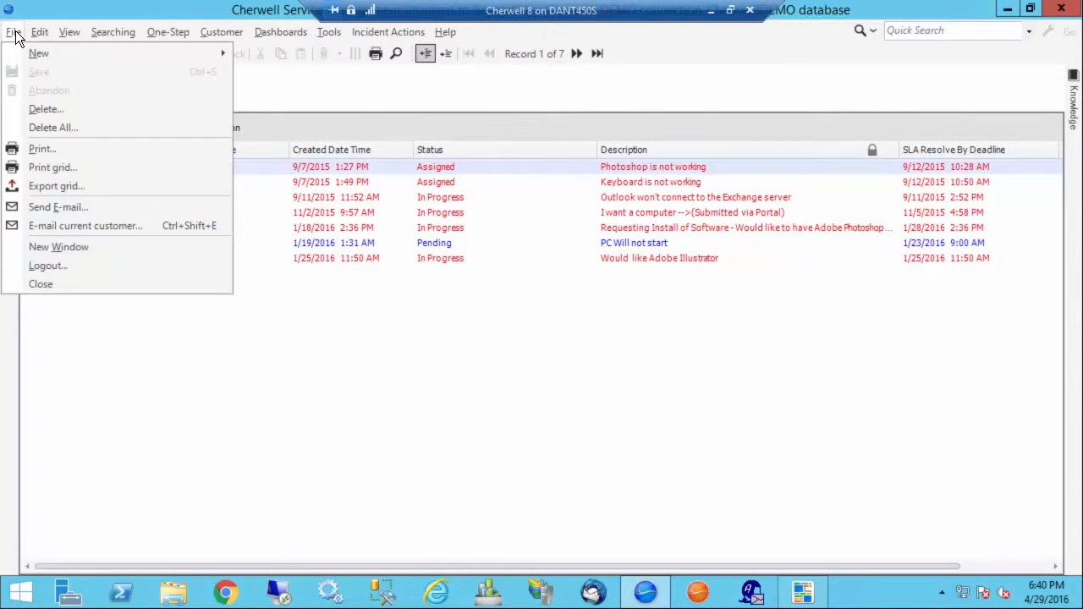
pyautogui.click(42, 283)
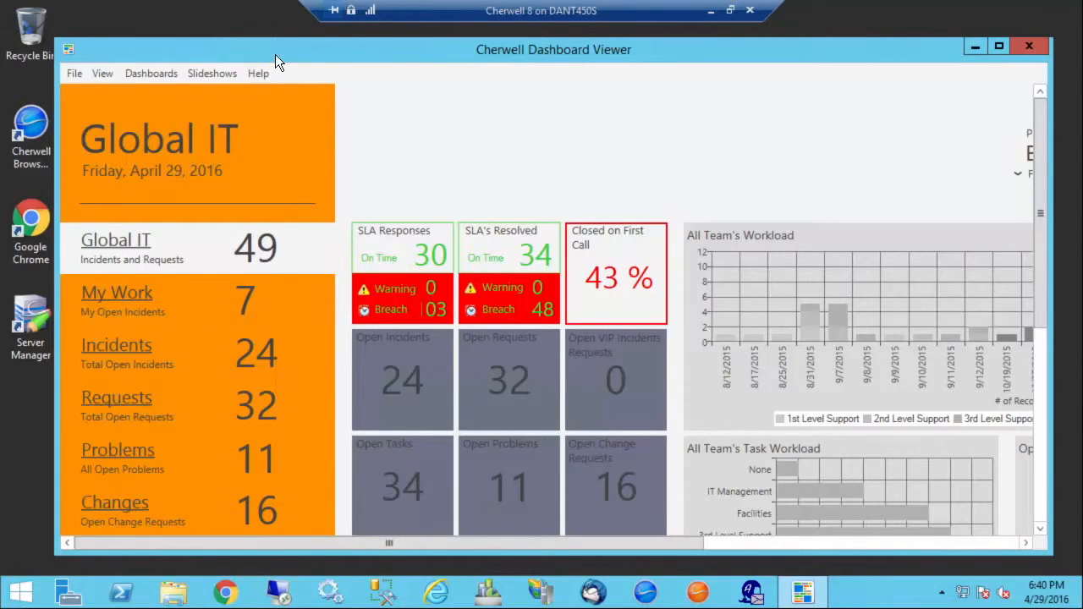
pyautogui.click(155, 76)
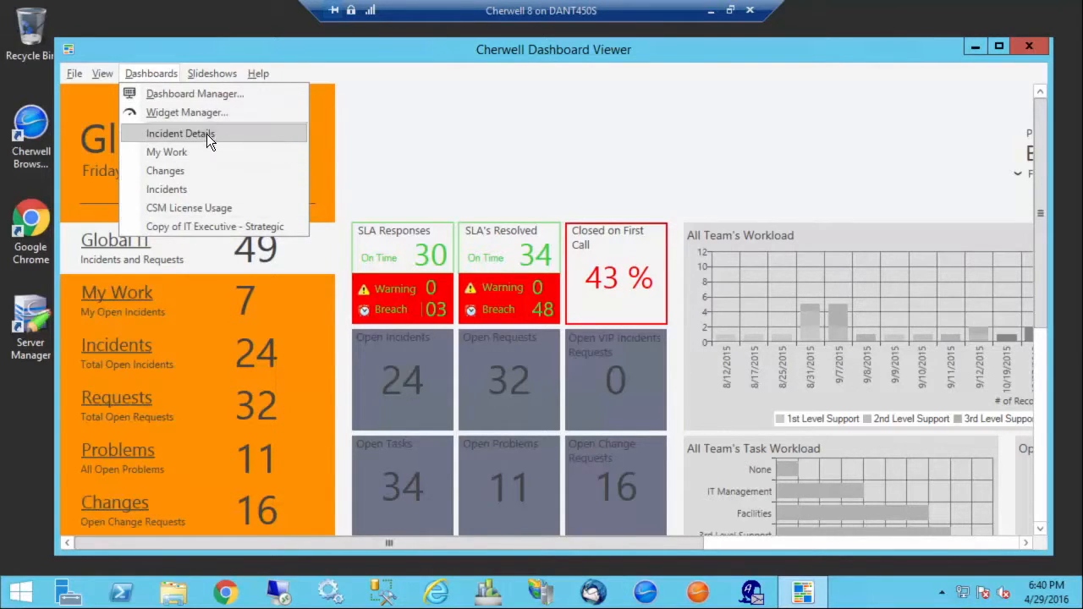
pyautogui.click(197, 228)
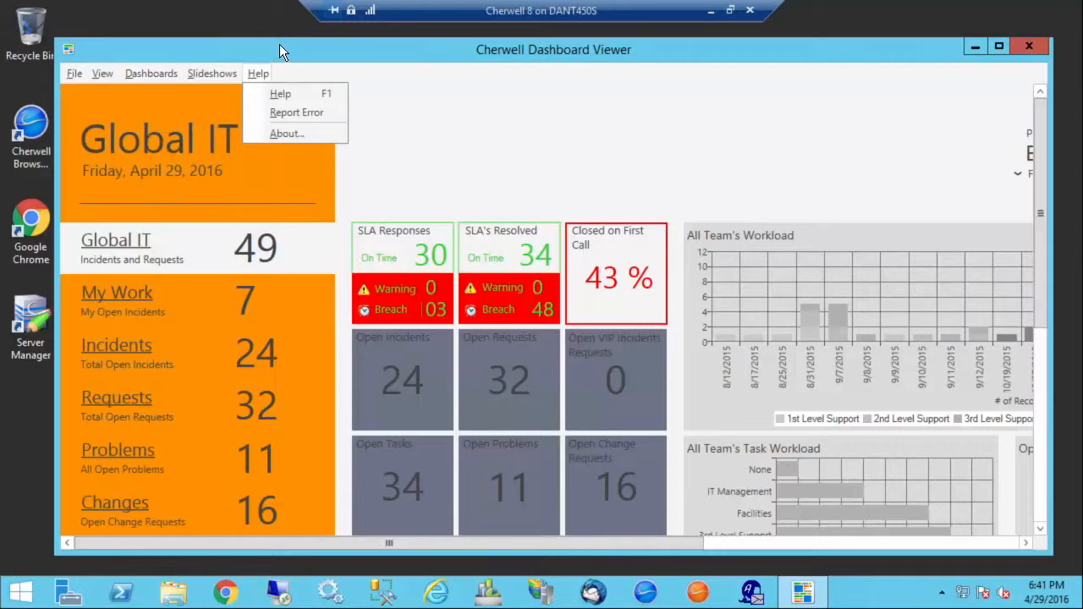
# - Edit the global IT Slideshow so the Performance dashboard comes before IT Executive - Strategic
pyautogui.moveTo(218, 79)
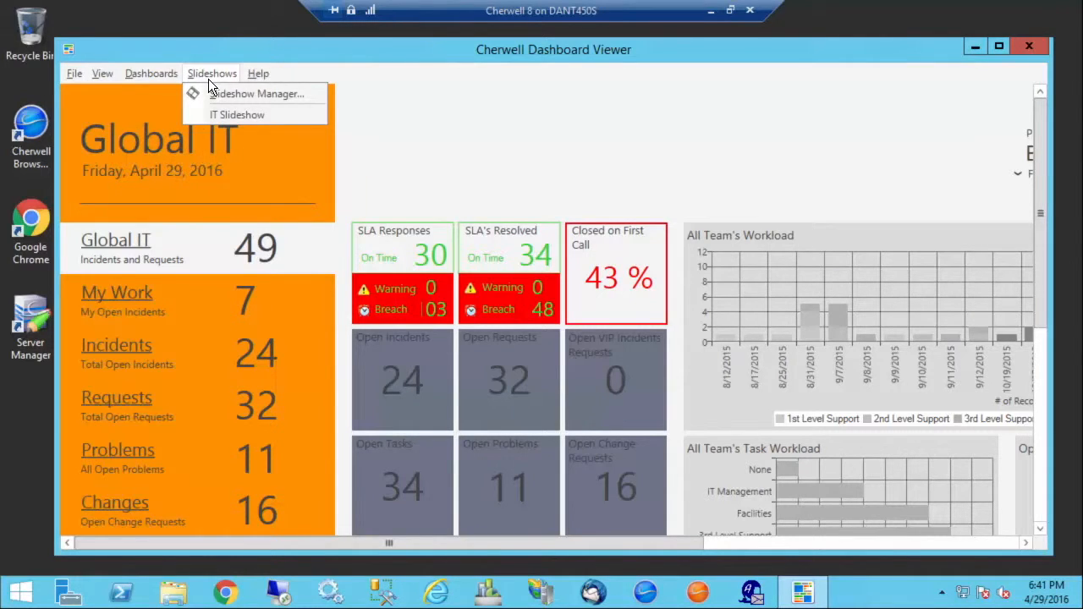
pyautogui.click(250, 98)
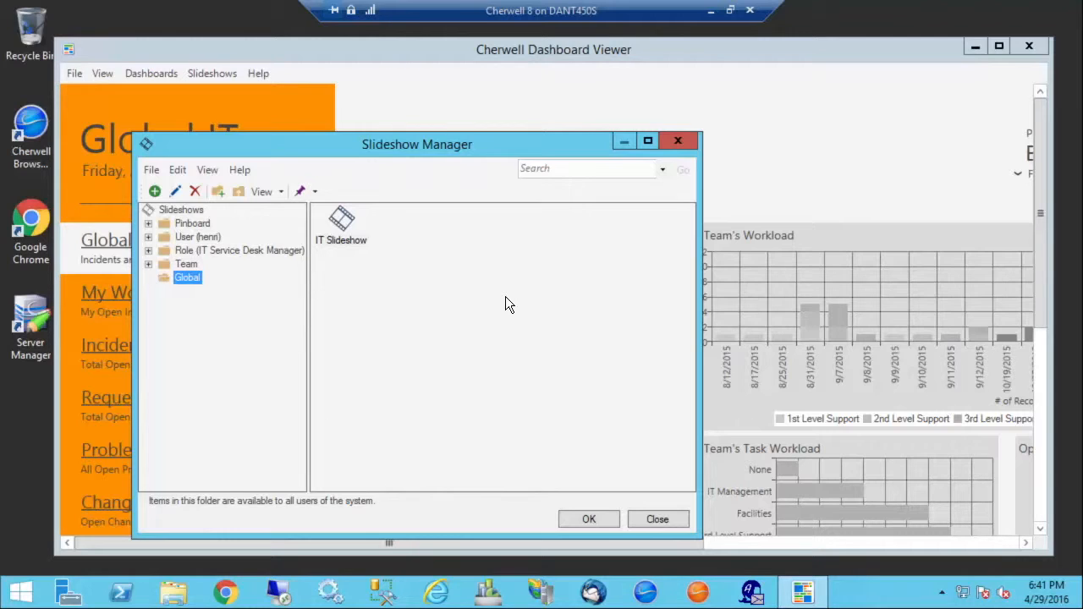
pyautogui.click(342, 222)
pyautogui.click(176, 192)
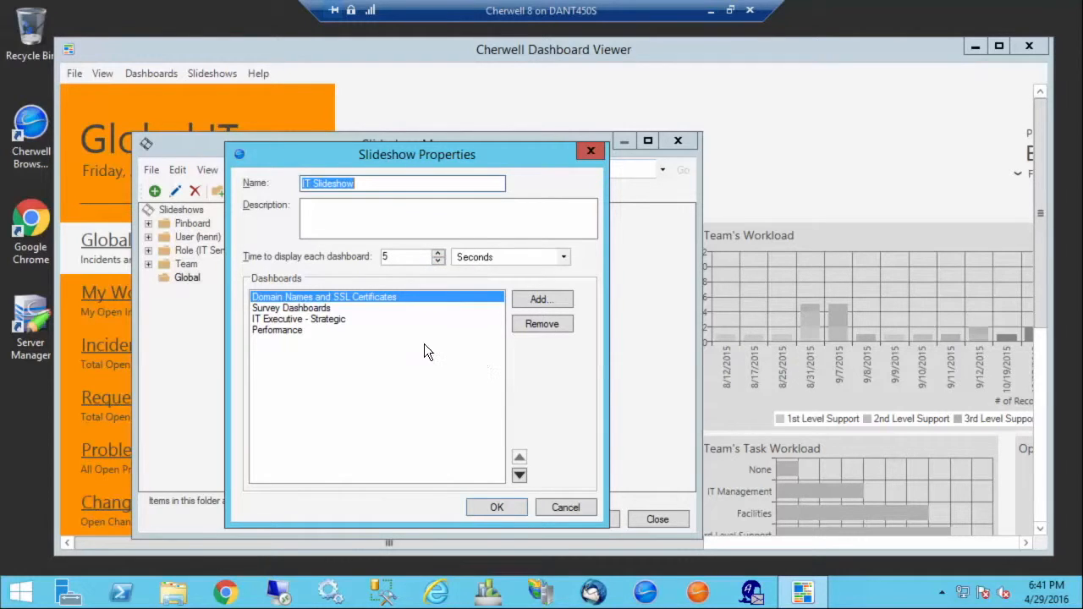
pyautogui.click(274, 332)
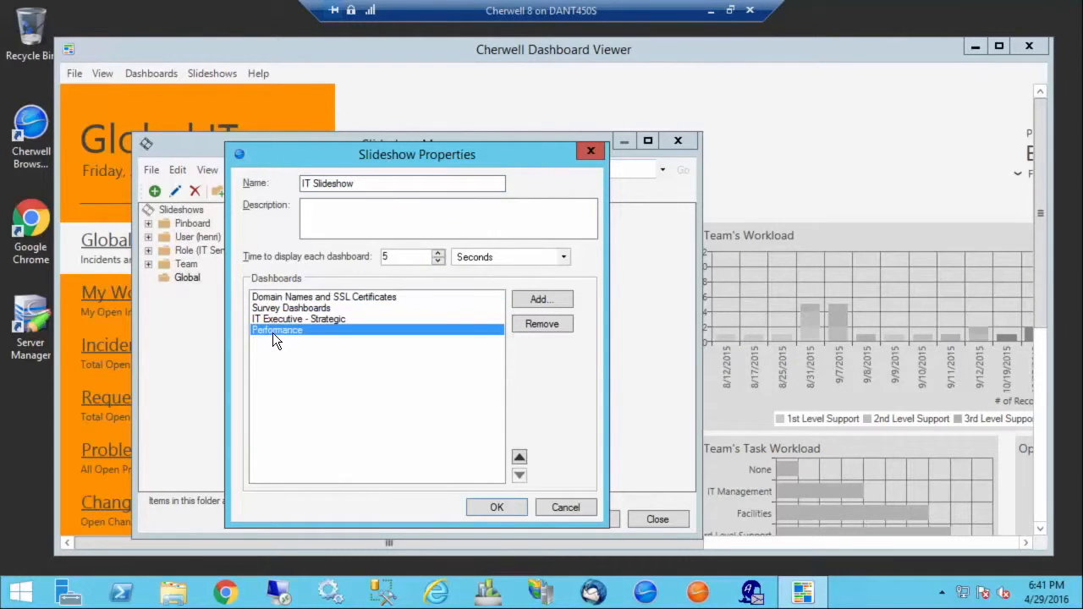
pyautogui.click(520, 458)
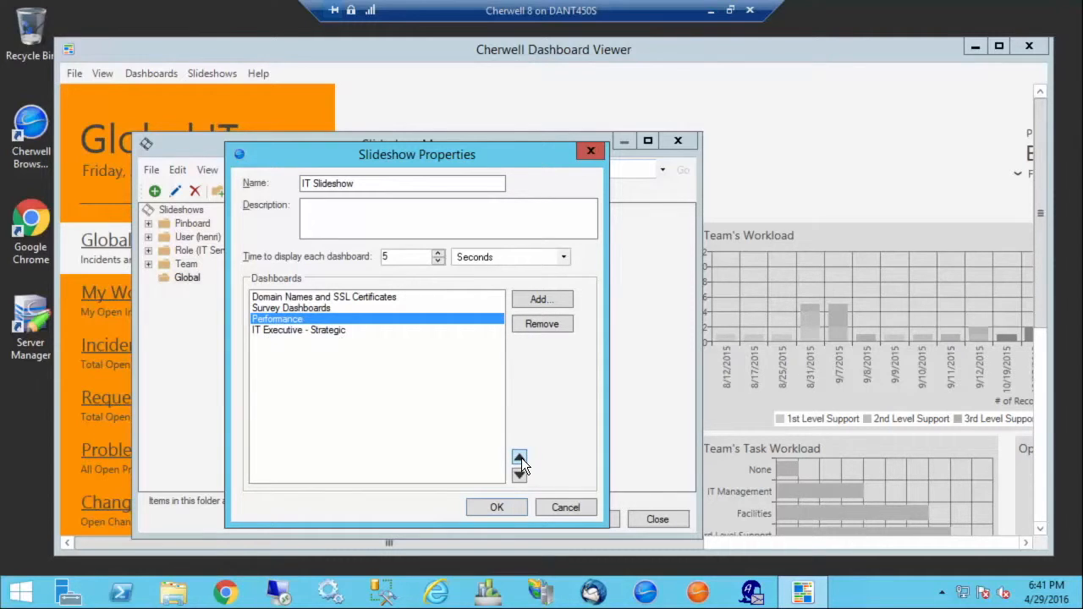
# - Add the IT Technician - Operational dashboard from the global IT Management folder to the slideshow and save its properties
pyautogui.click(544, 301)
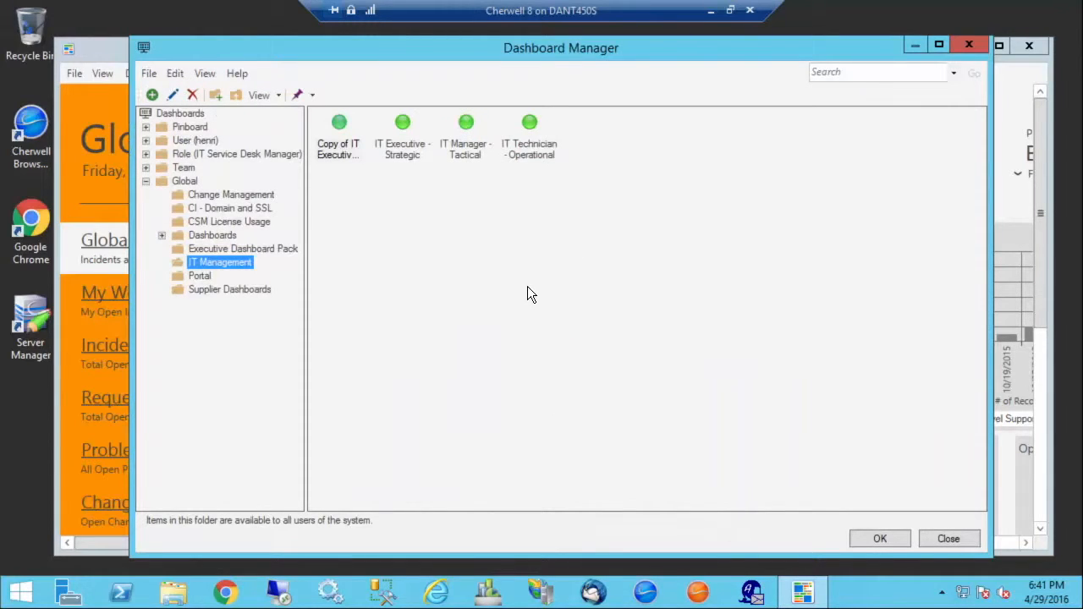
pyautogui.click(529, 131)
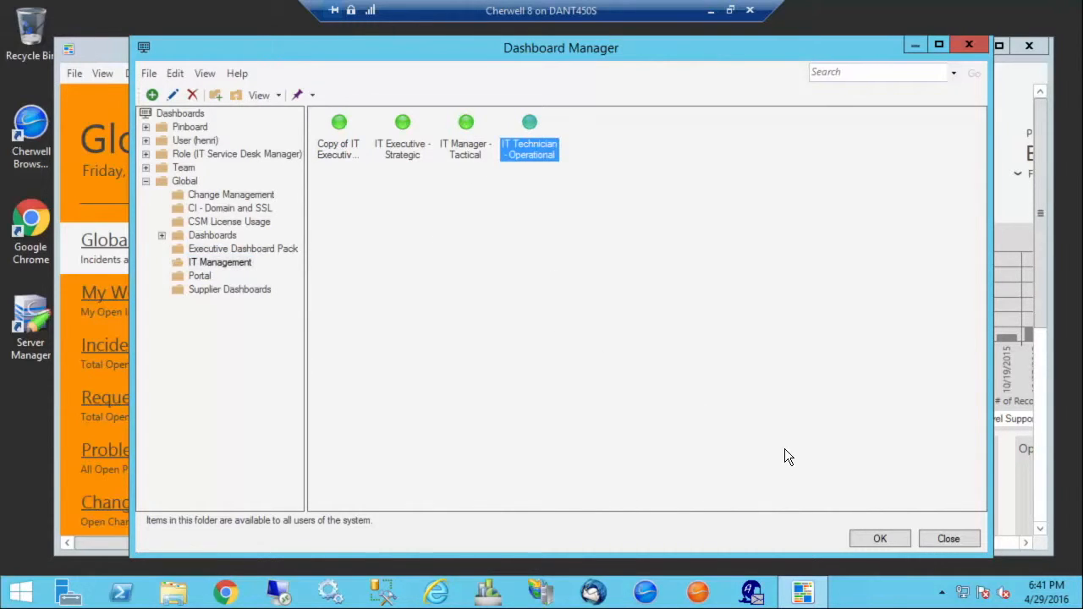
pyautogui.click(881, 539)
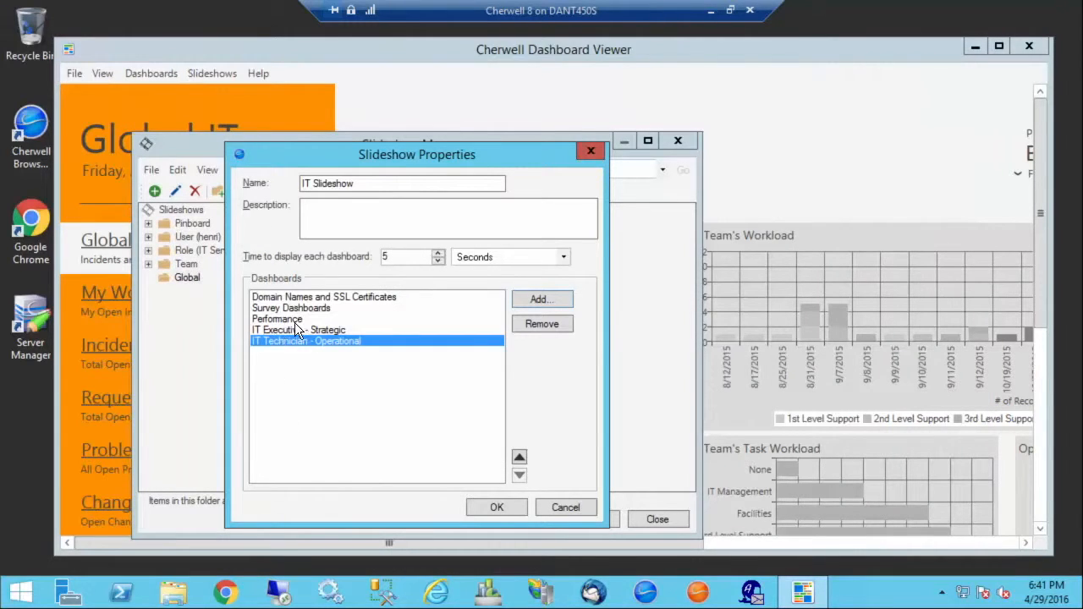
pyautogui.click(495, 509)
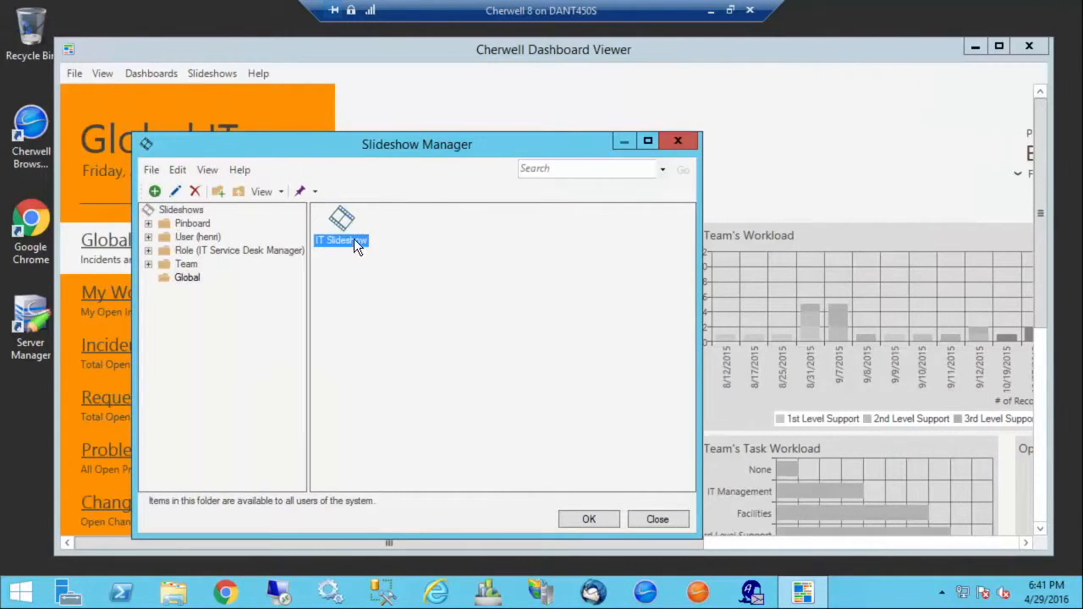
# - Run the IT Slideshow and return to the home dashboard
pyautogui.click(578, 520)
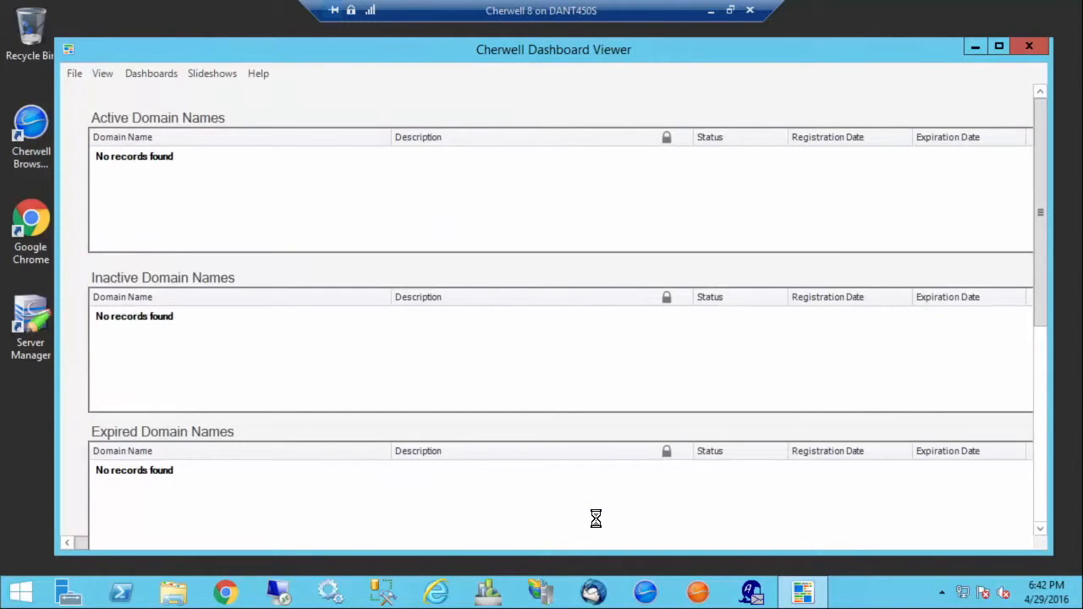
pyautogui.click(73, 75)
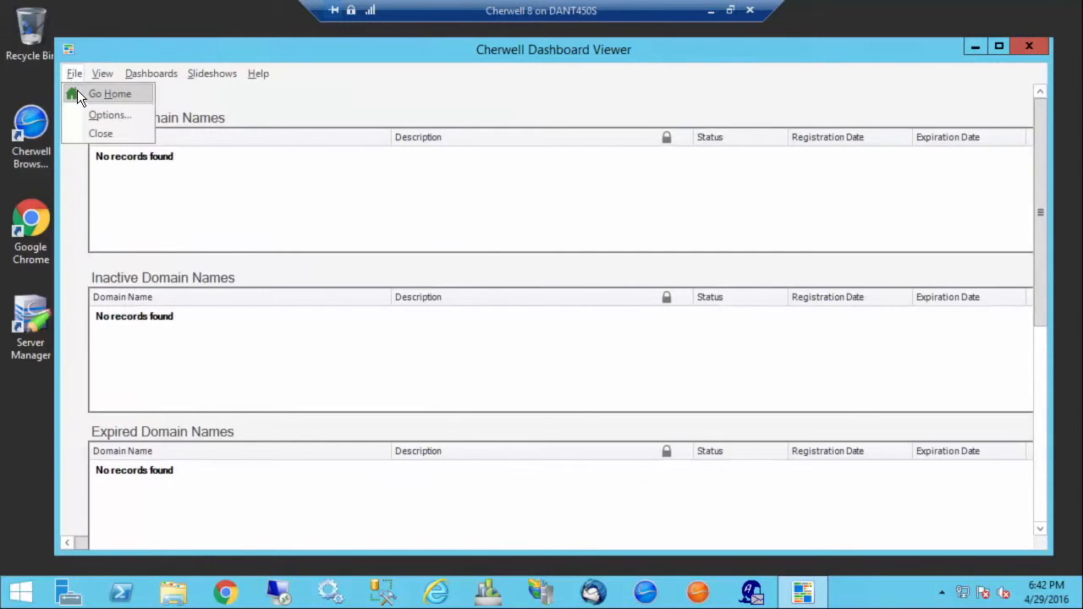
pyautogui.click(82, 91)
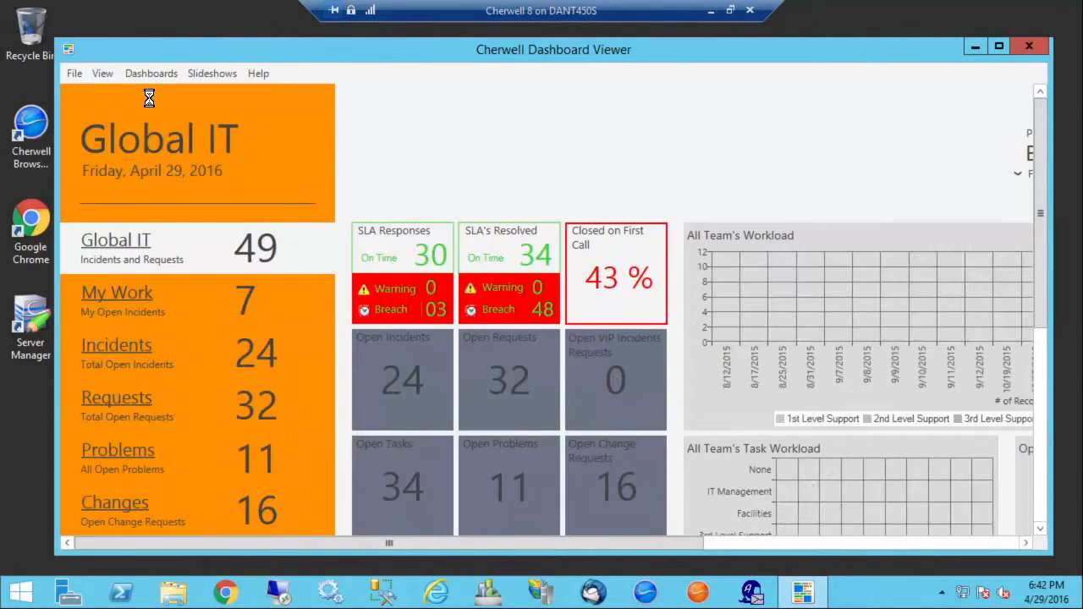
# - Examine the Dashboard Viewer options for showing a specific dashboard or slideshow and for allowing drill-down, without saving any changes
pyautogui.click(73, 75)
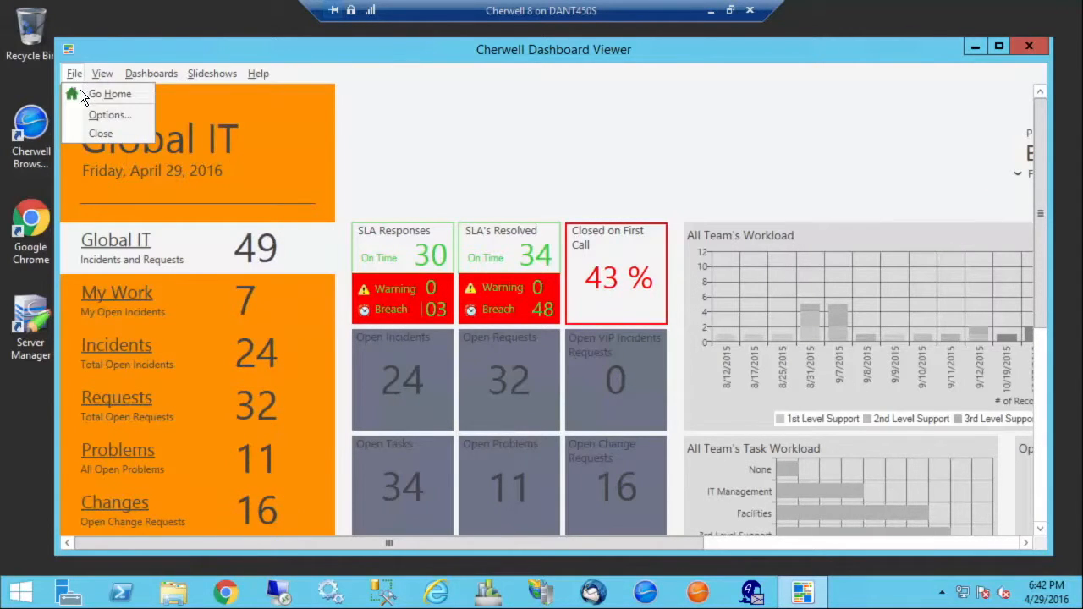
pyautogui.click(93, 112)
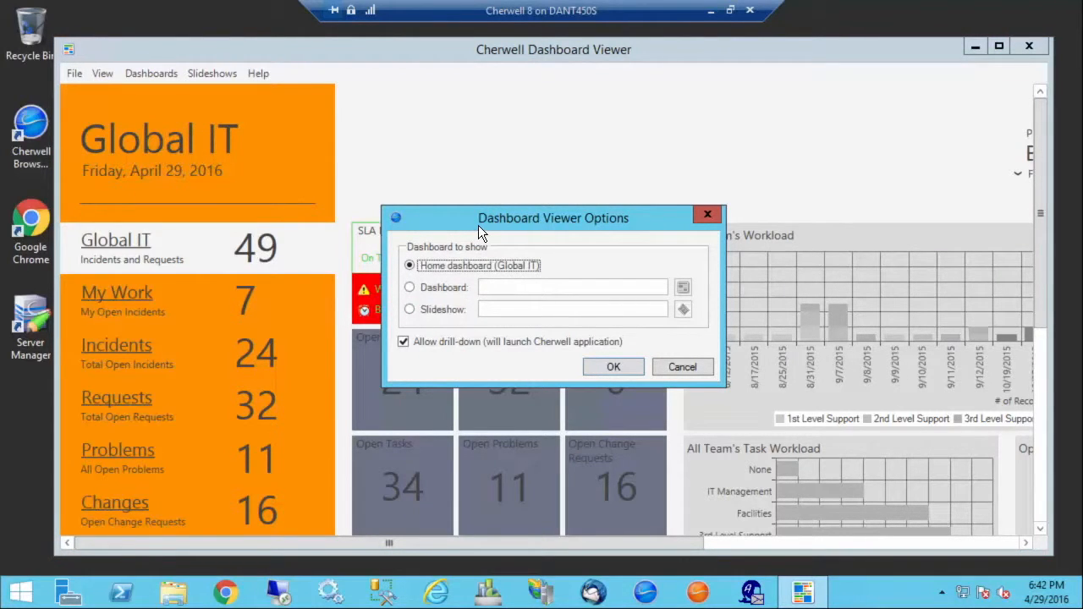
pyautogui.click(410, 289)
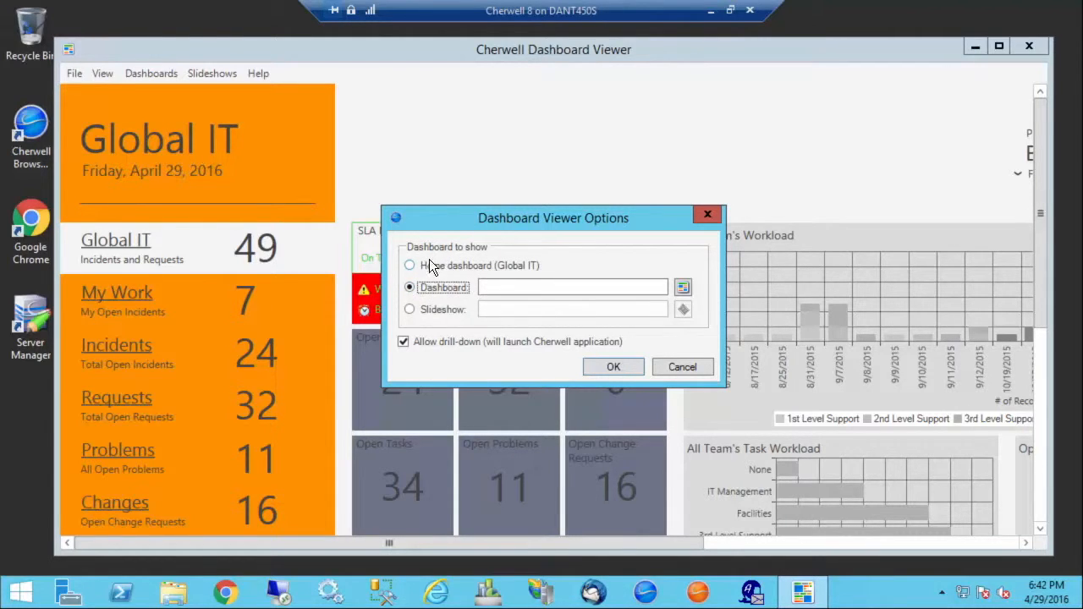
pyautogui.click(683, 291)
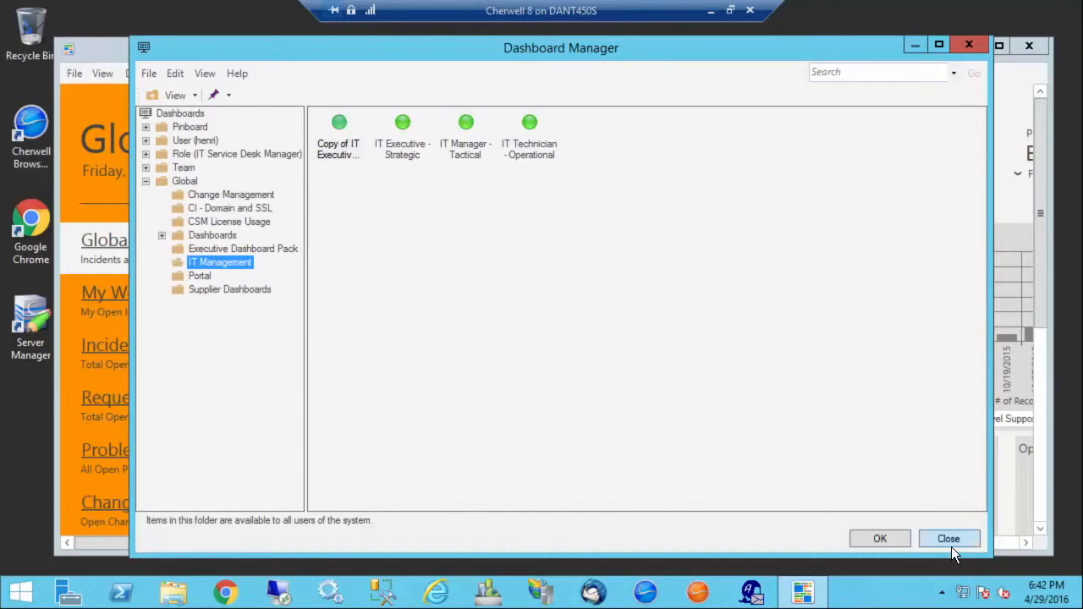
pyautogui.click(948, 542)
pyautogui.click(410, 311)
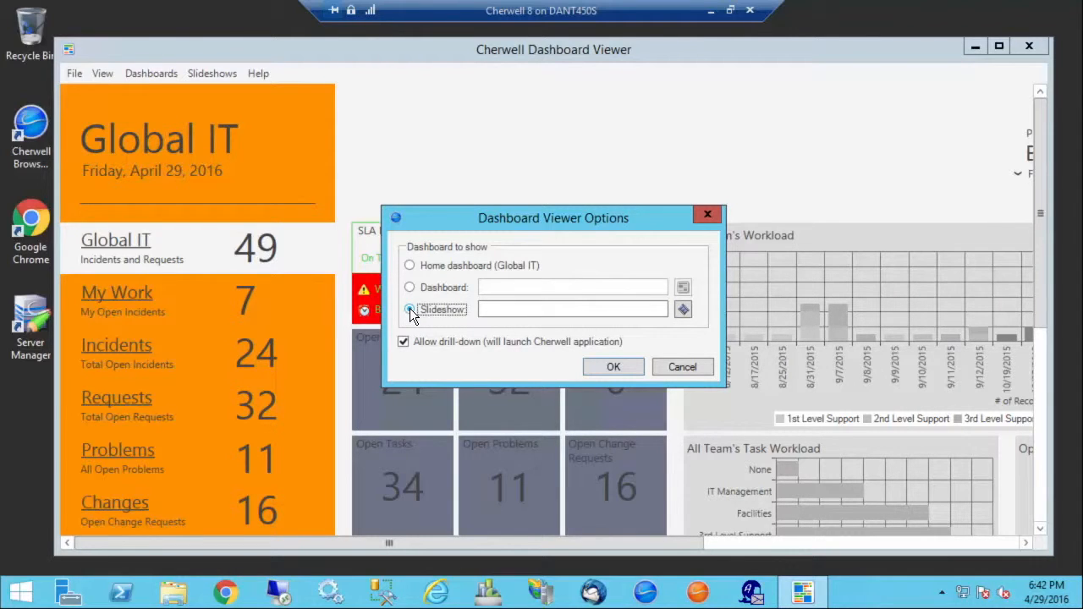
pyautogui.click(683, 311)
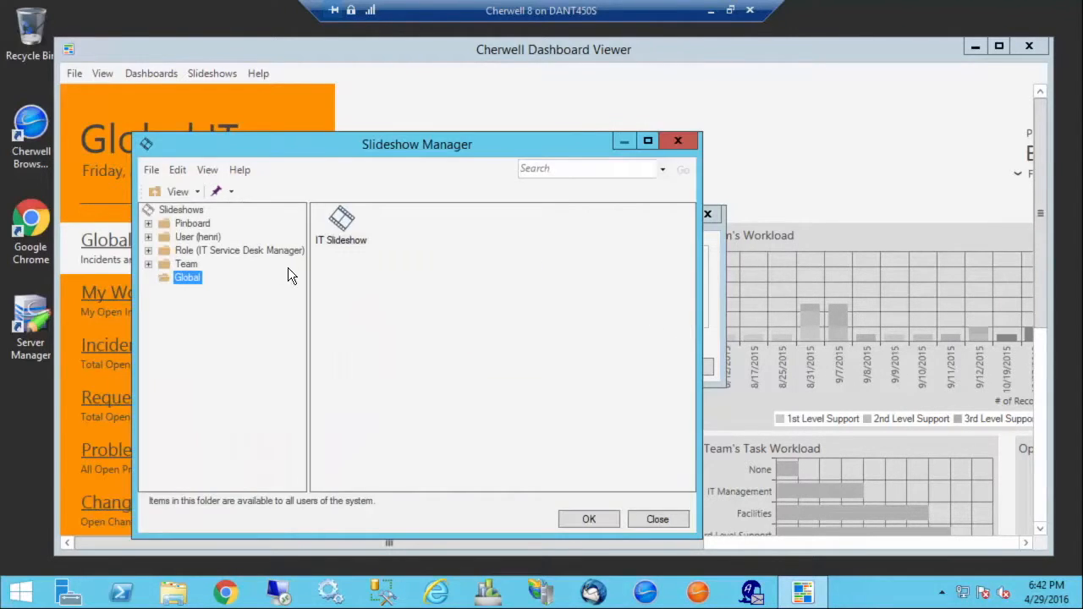
pyautogui.click(654, 522)
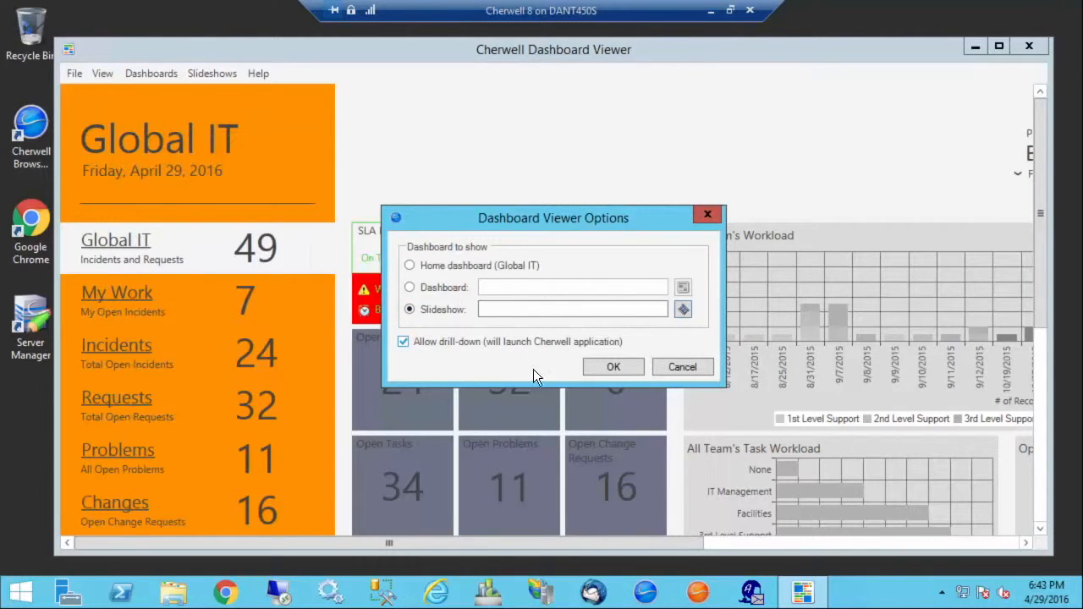
pyautogui.click(406, 345)
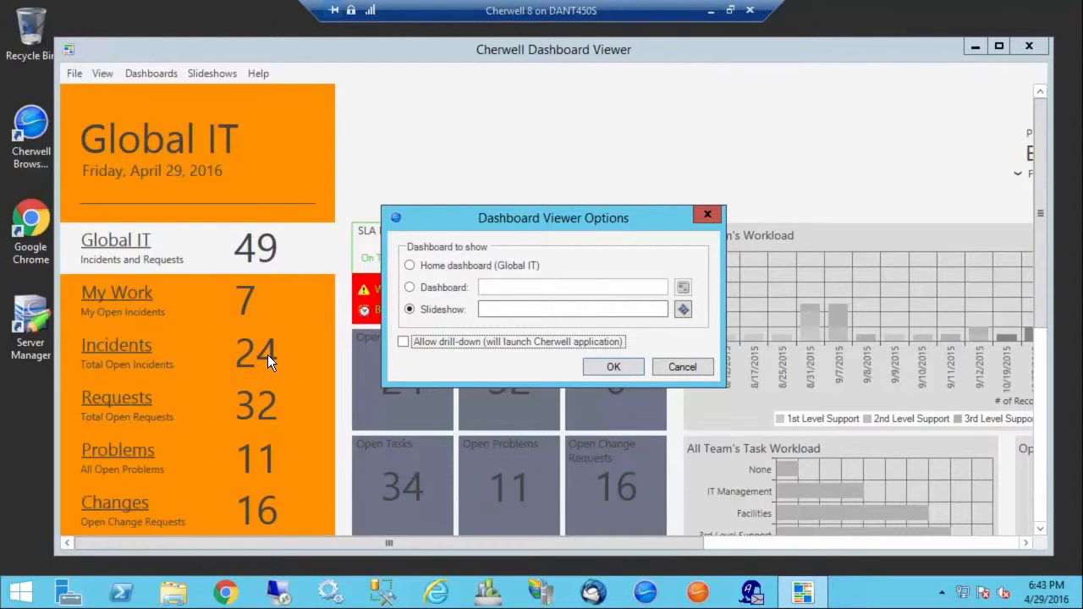
pyautogui.click(682, 369)
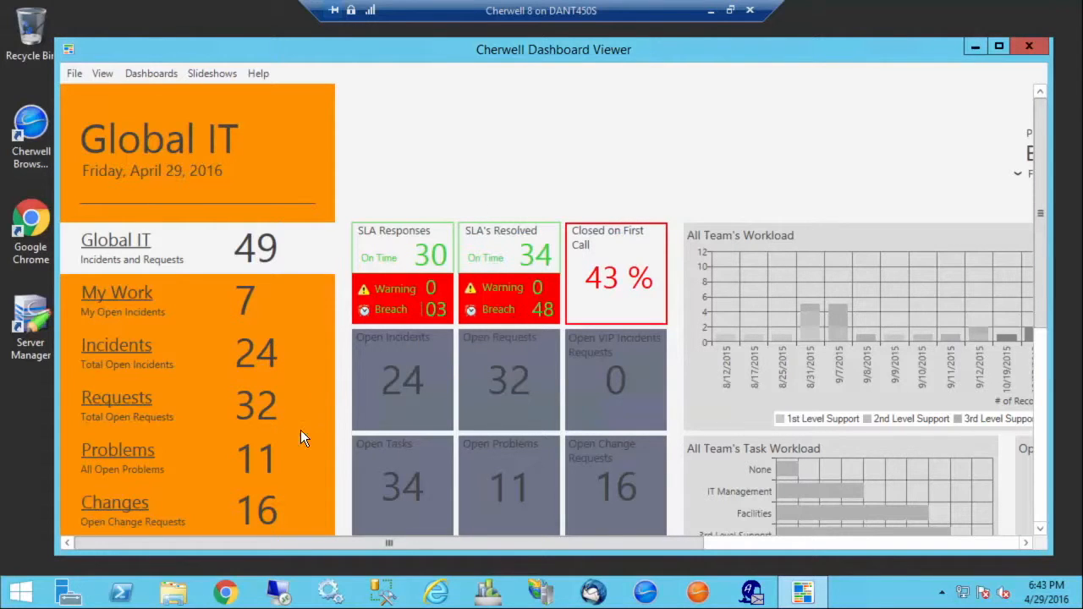
# - View the Global IT dashboard in full-screen mode and return to the regular window
pyautogui.click(105, 75)
pyautogui.click(105, 76)
pyautogui.click(78, 77)
pyautogui.moveTo(101, 73)
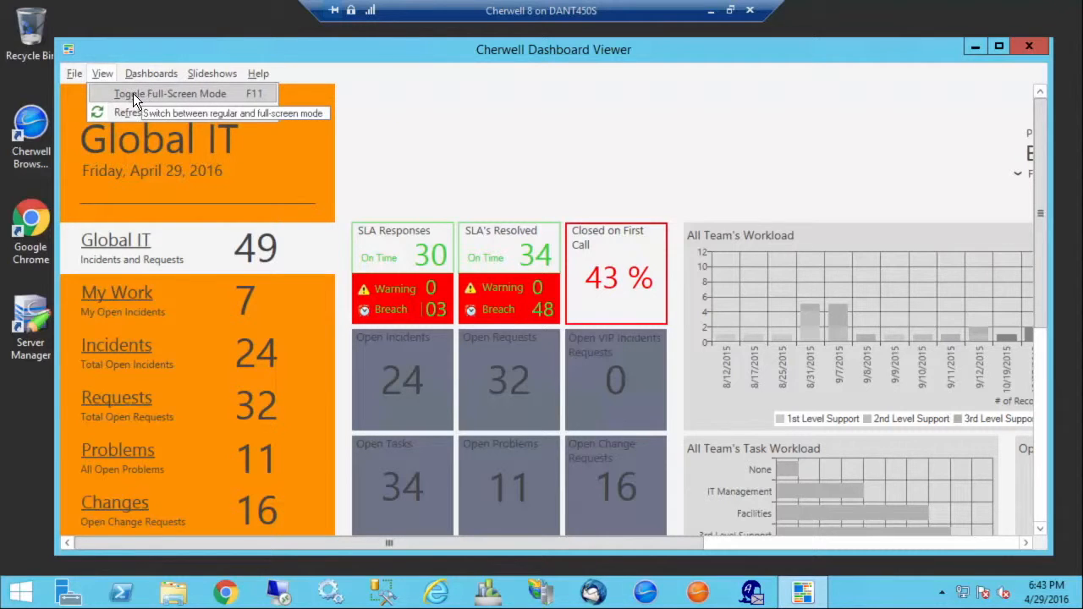
pyautogui.click(132, 94)
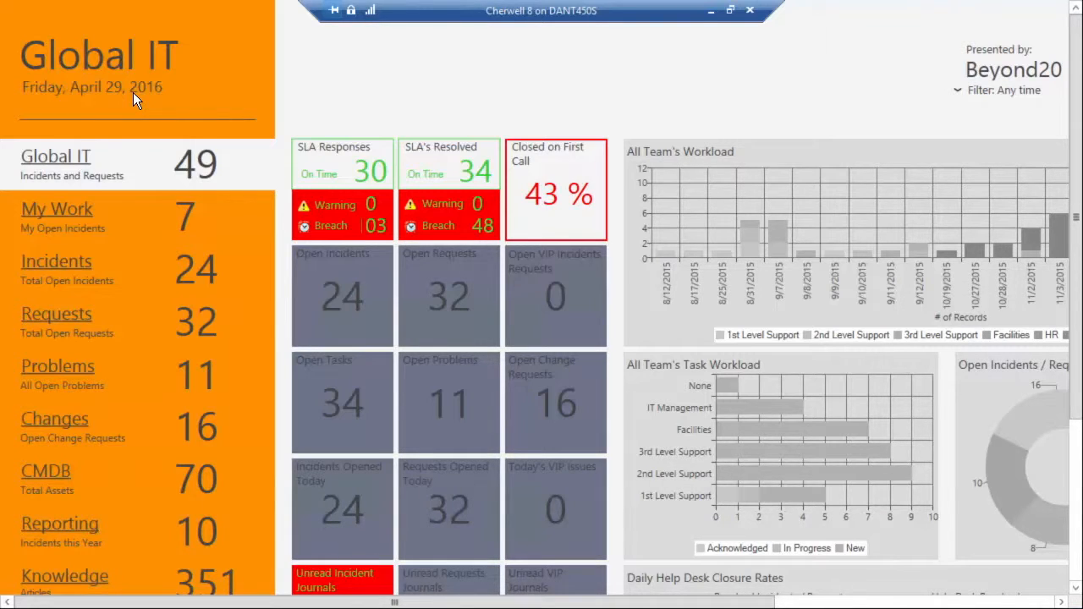
pyautogui.press('Escape')
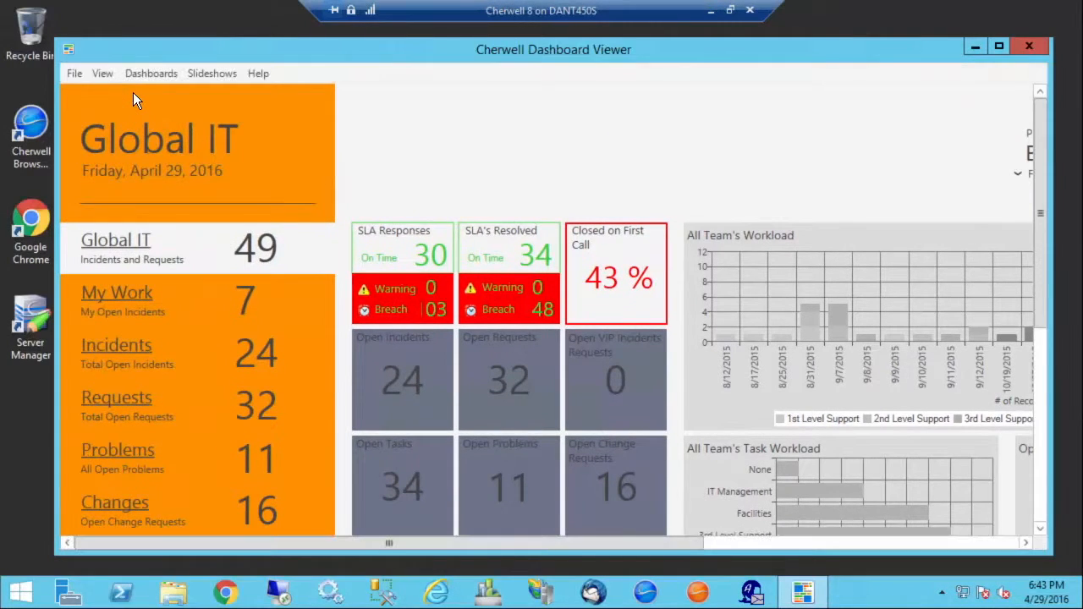
# - Refresh the Global IT dashboard data
pyautogui.click(98, 75)
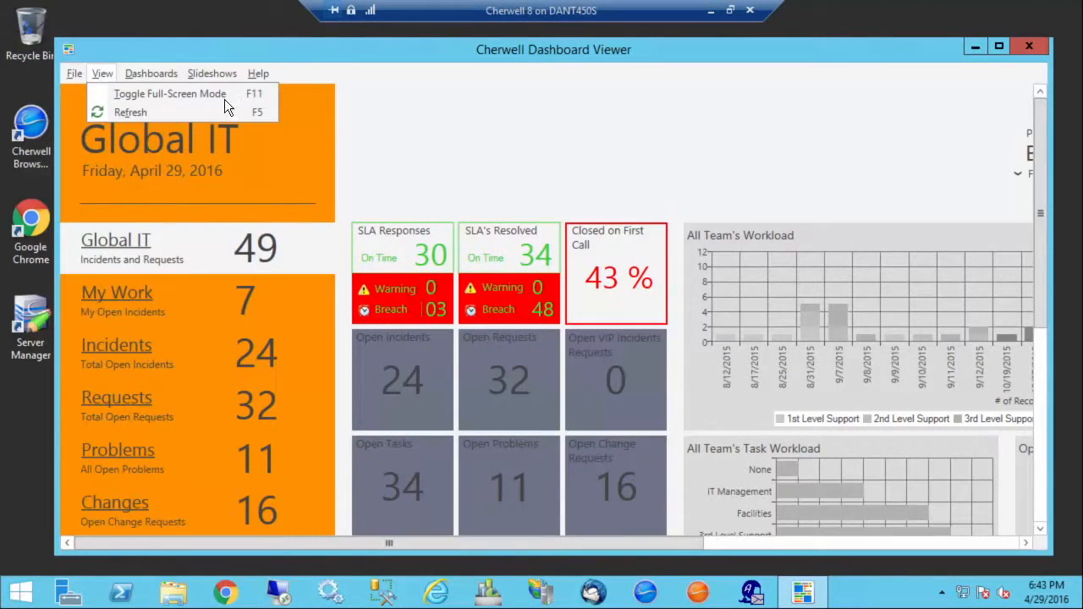
pyautogui.press('Escape')
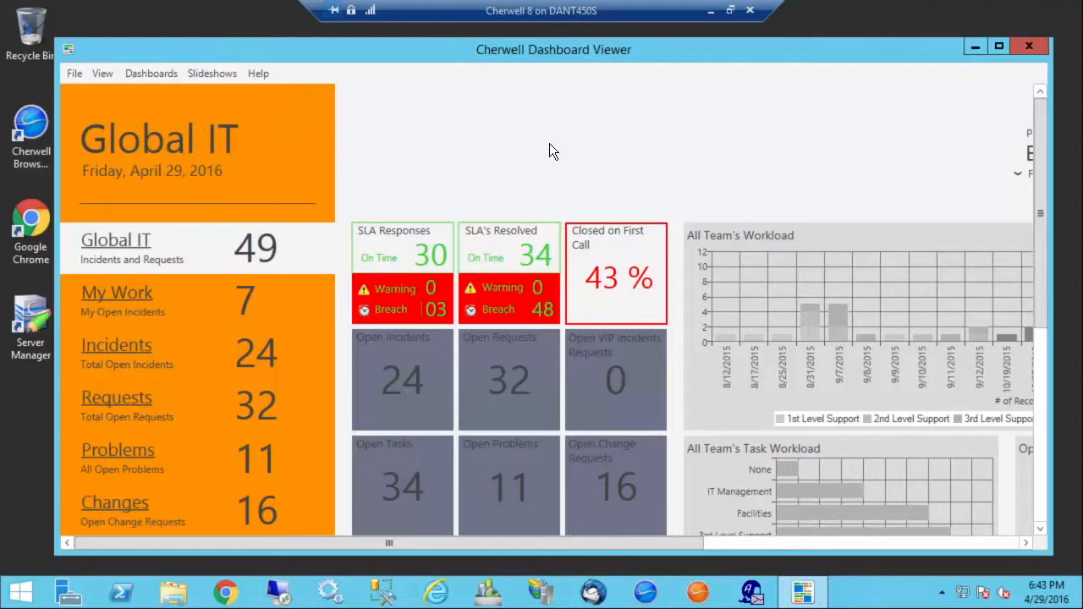
pyautogui.press('F5')
pyautogui.press('F5')
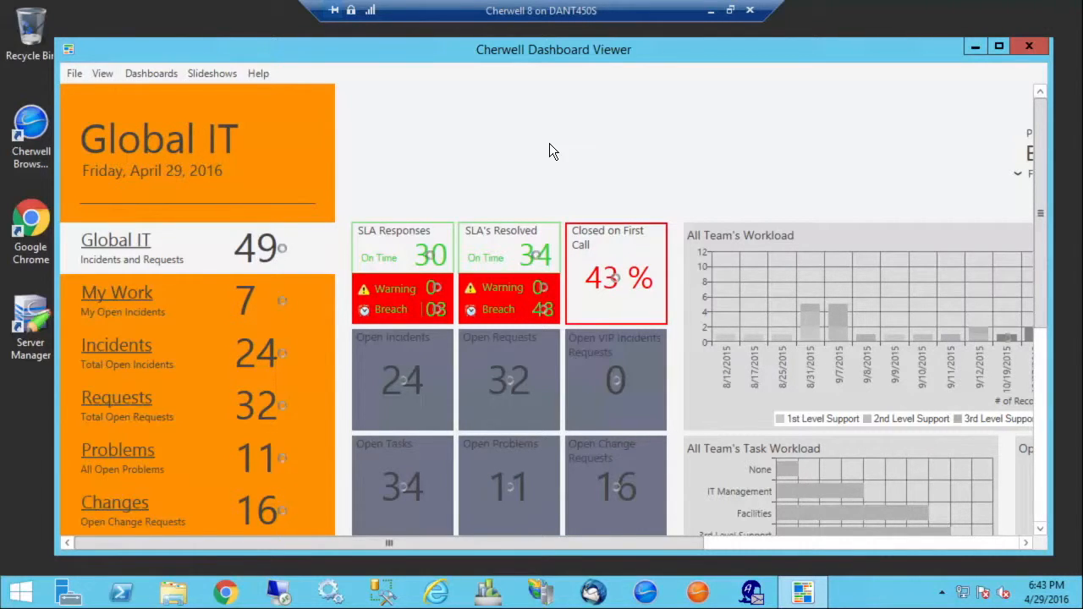